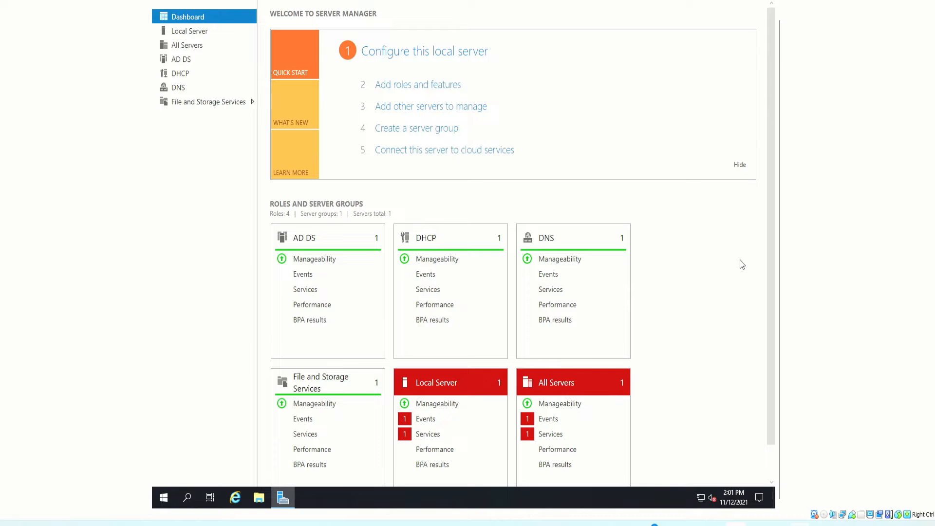
- Start adding roles and features as a role-based installation on Windowsserver1 from the server pool
{"action": "left_click_drag", "start_coordinate": [780, 27], "coordinate": [779, 1]}
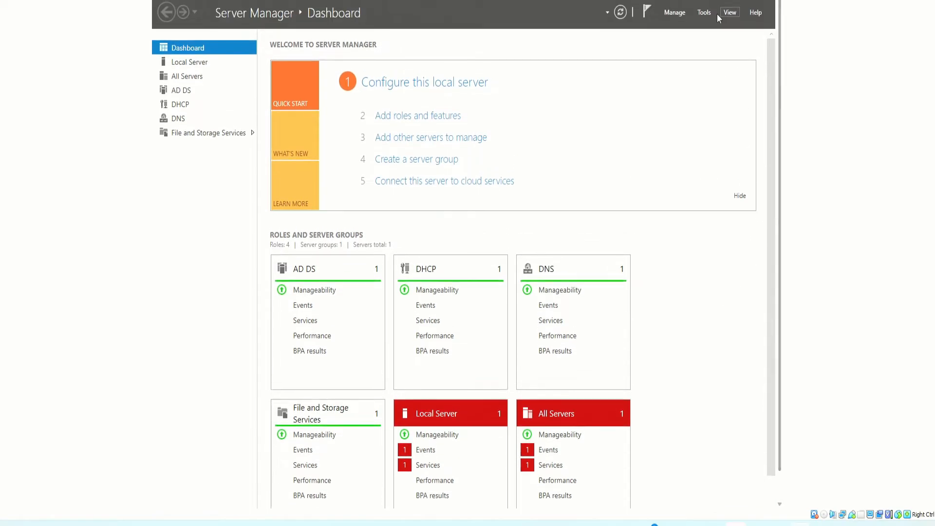
{"action": "left_click", "coordinate": [674, 14]}
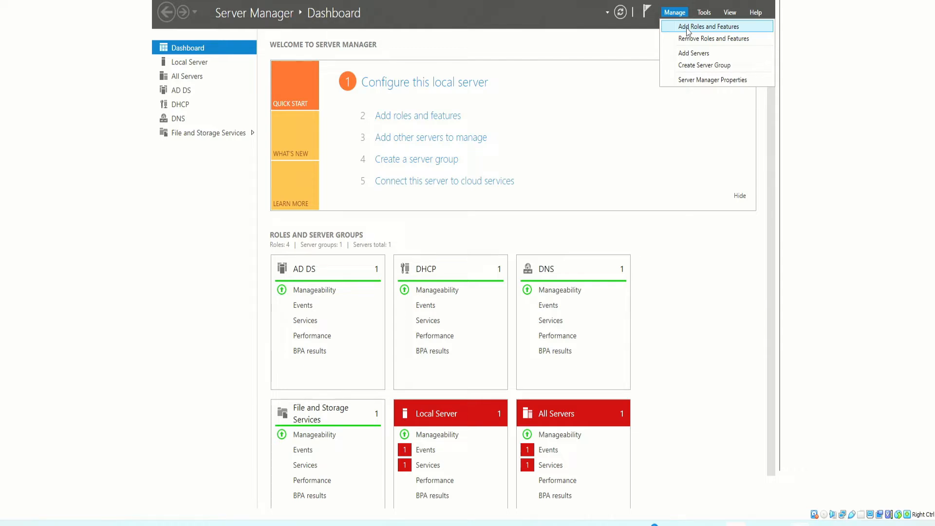
{"action": "left_click", "coordinate": [688, 30]}
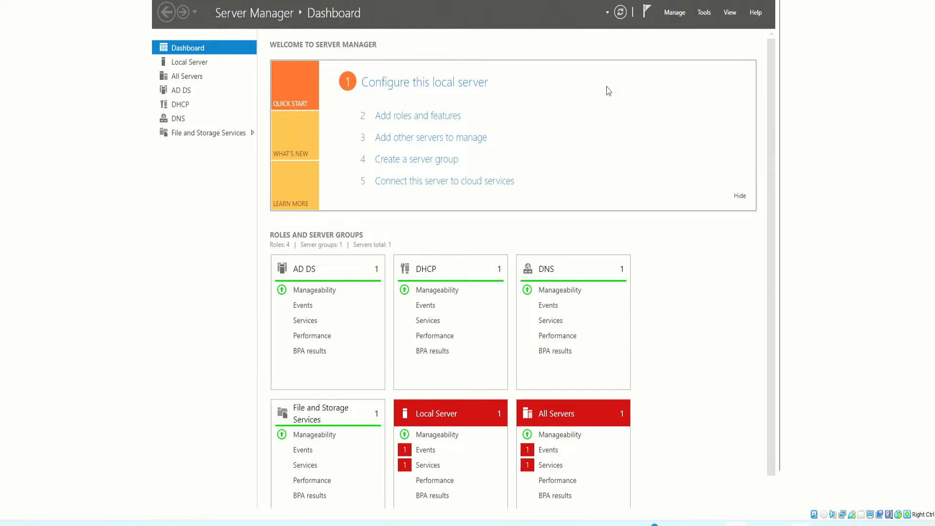
{"action": "left_click", "coordinate": [399, 84]}
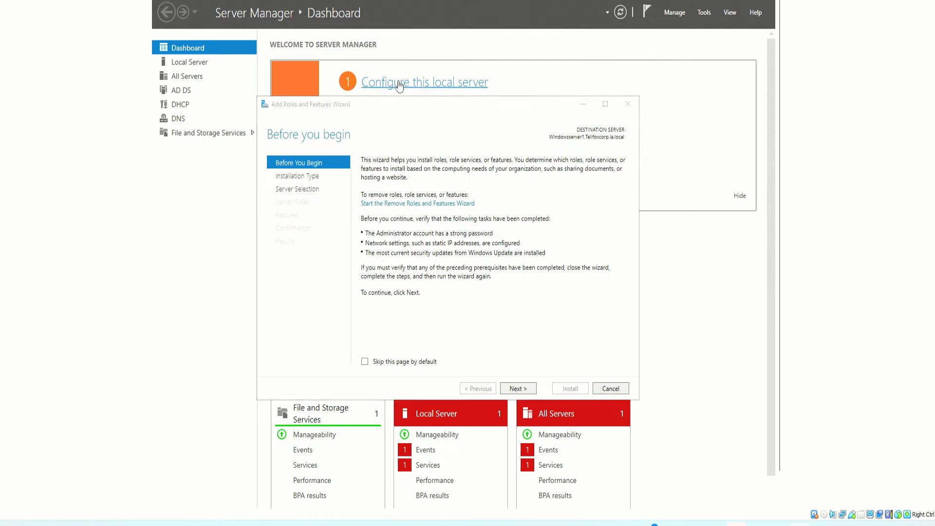
{"action": "left_click", "coordinate": [517, 388]}
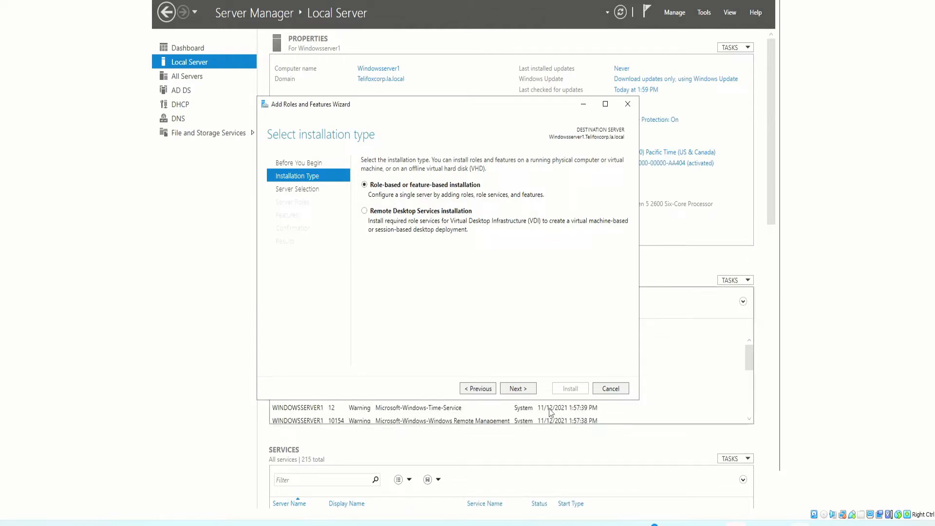
{"action": "left_click", "coordinate": [514, 388]}
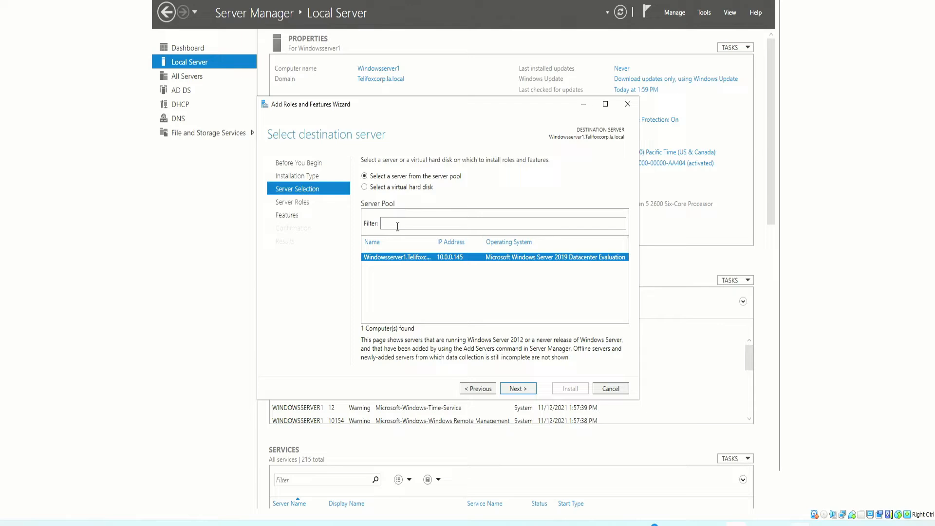
{"action": "left_click", "coordinate": [527, 388]}
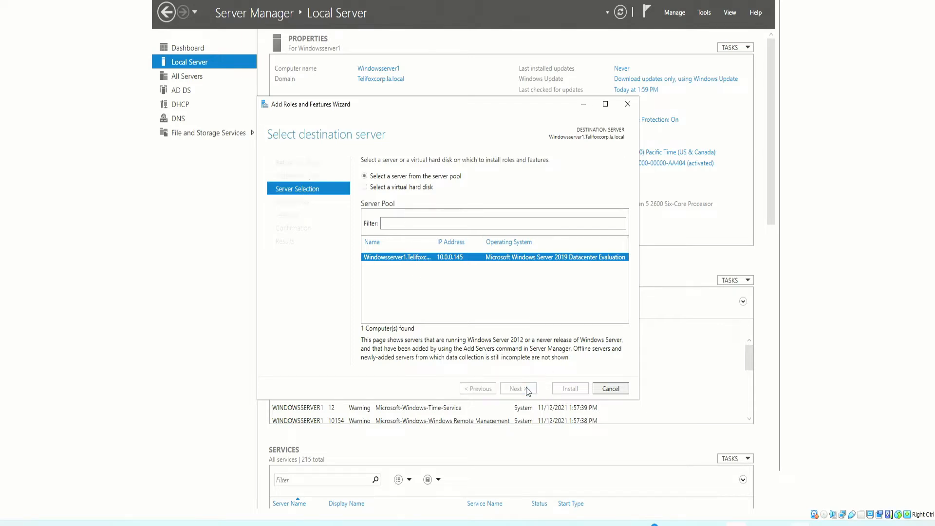
- Select the Print and Document Services role with its required management tools, add no extra features, and proceed to its role services
{"action": "double_click", "coordinate": [398, 272]}
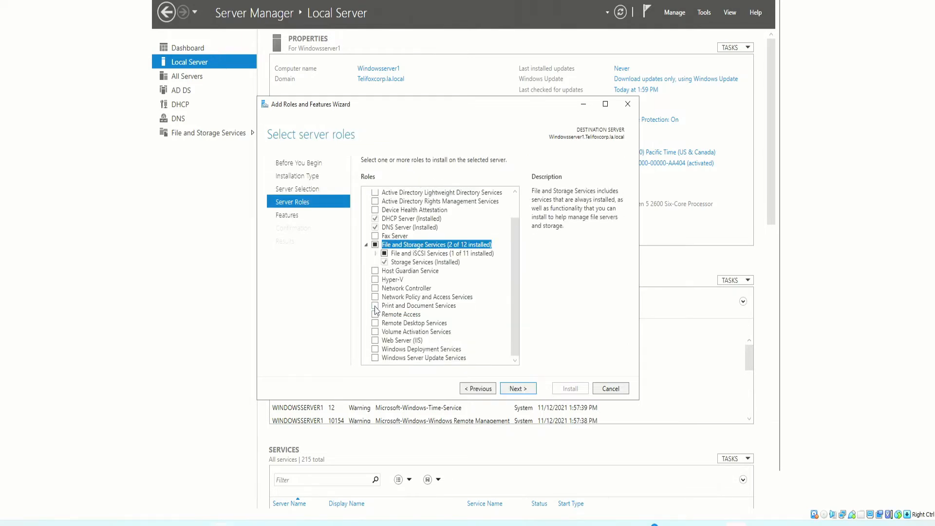
{"action": "left_click", "coordinate": [376, 306]}
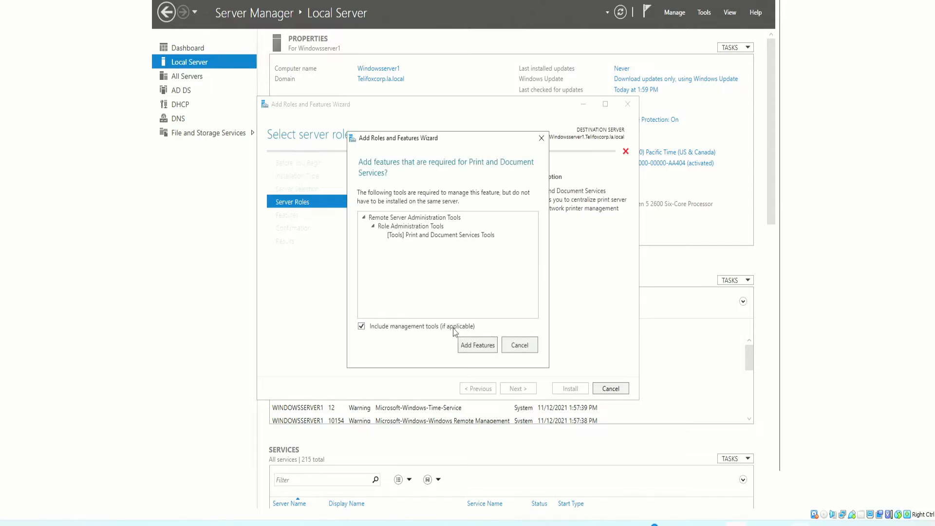
{"action": "left_click", "coordinate": [471, 347]}
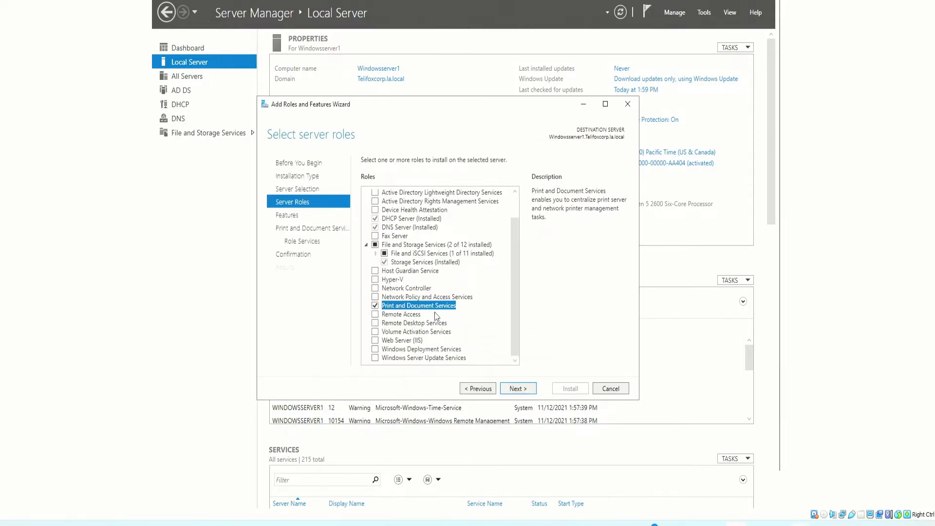
{"action": "left_click", "coordinate": [518, 388]}
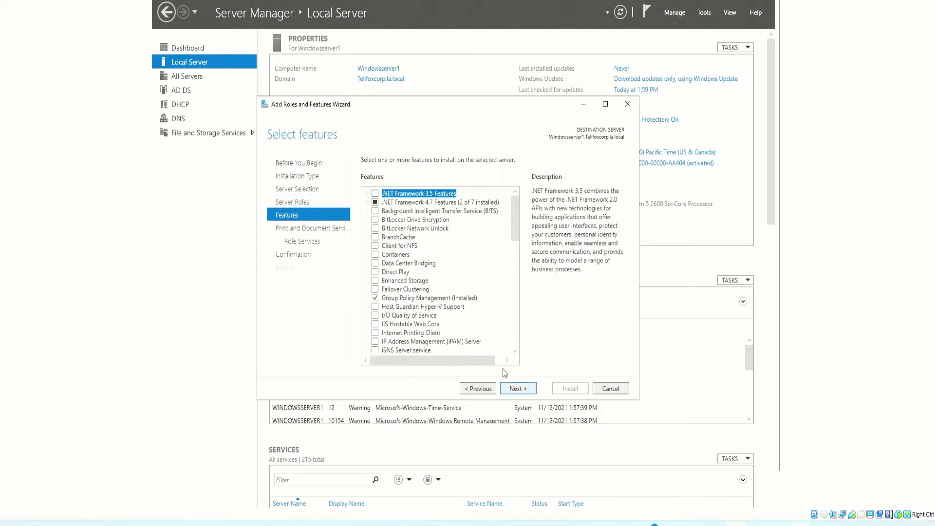
{"action": "left_click", "coordinate": [519, 390]}
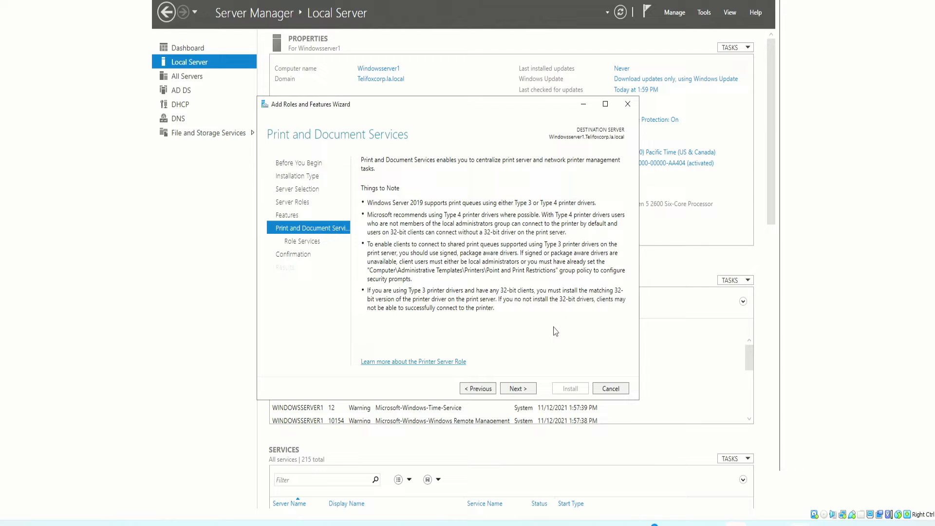
{"action": "left_click", "coordinate": [520, 394]}
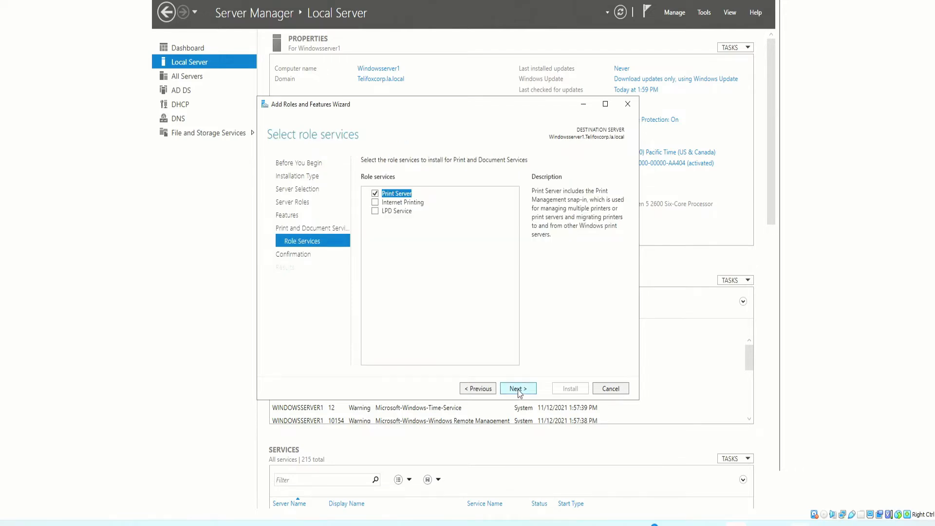
{"action": "left_click", "coordinate": [374, 212]}
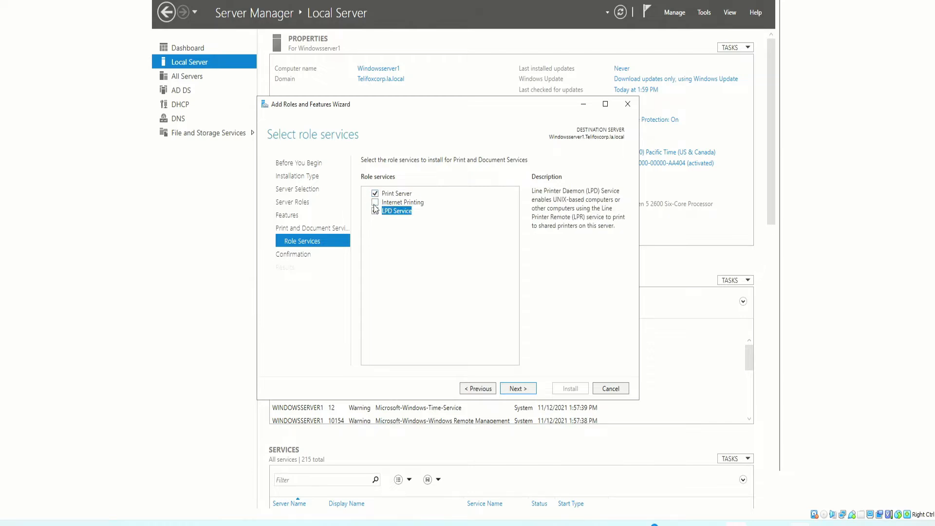
{"action": "left_click", "coordinate": [376, 202]}
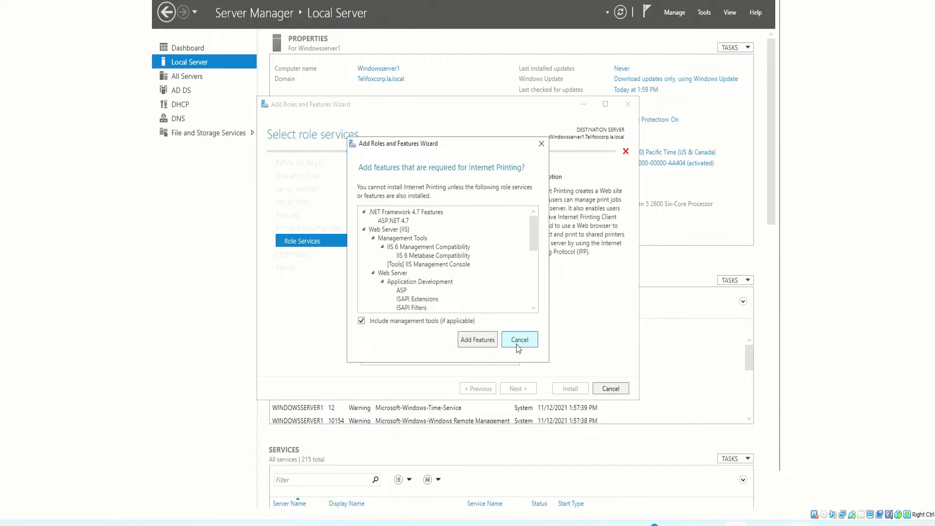
{"action": "left_click", "coordinate": [518, 341]}
{"action": "left_click", "coordinate": [376, 213]}
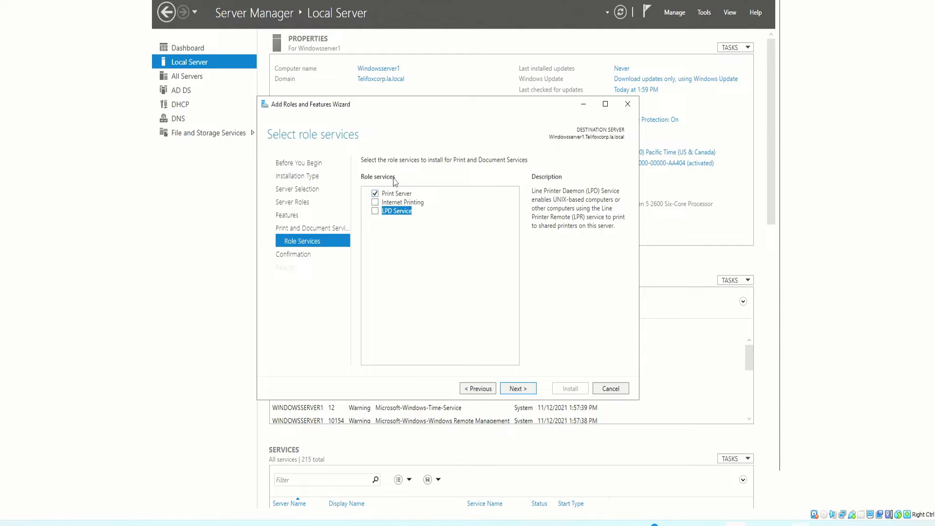
- Install the Print Server role service with the Print and Document Services Tools, and close the wizard once installation completes
{"action": "left_click", "coordinate": [515, 389]}
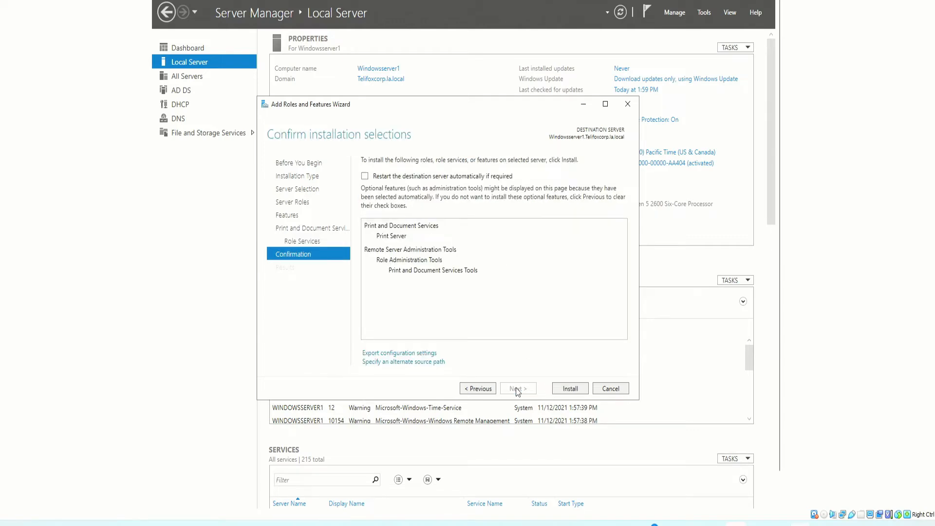
{"action": "left_click", "coordinate": [578, 391]}
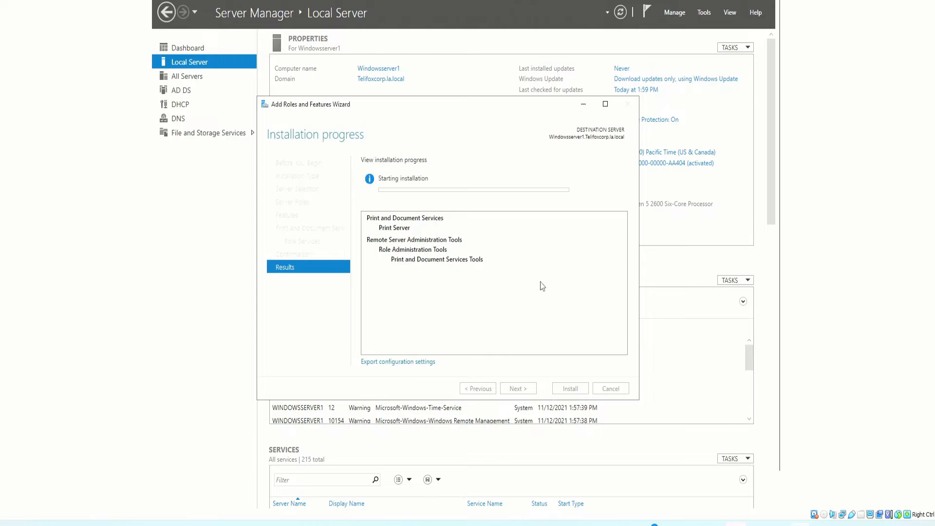
{"action": "left_click_drag", "start_coordinate": [412, 108], "coordinate": [515, 90]}
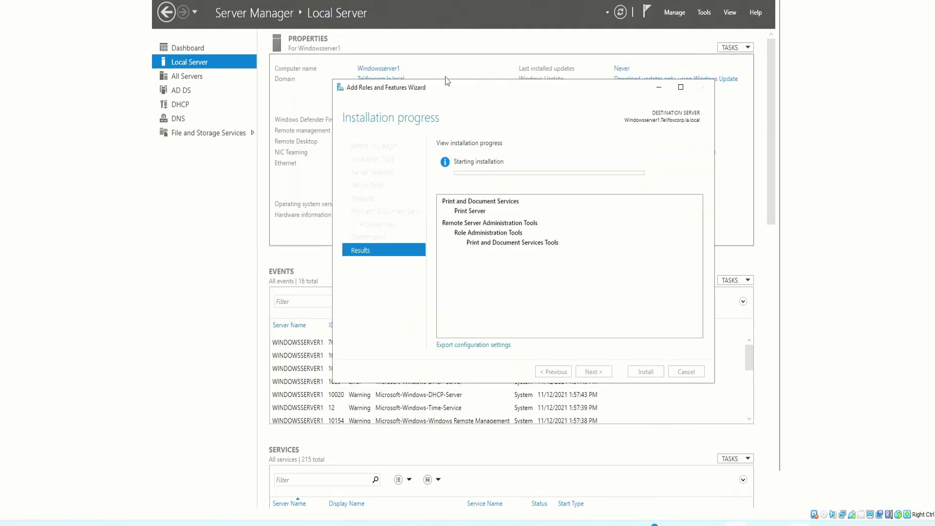
{"action": "left_click_drag", "start_coordinate": [446, 94], "coordinate": [414, 62]}
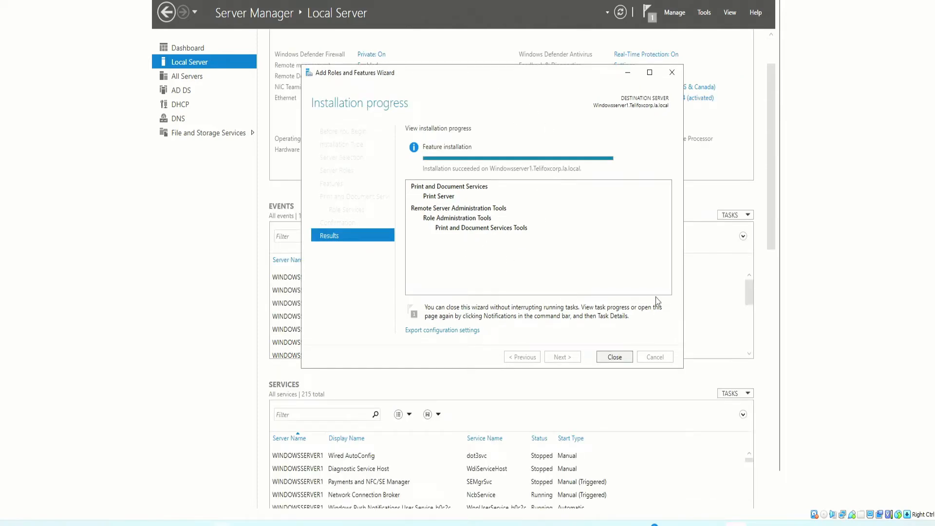
{"action": "left_click", "coordinate": [614, 358]}
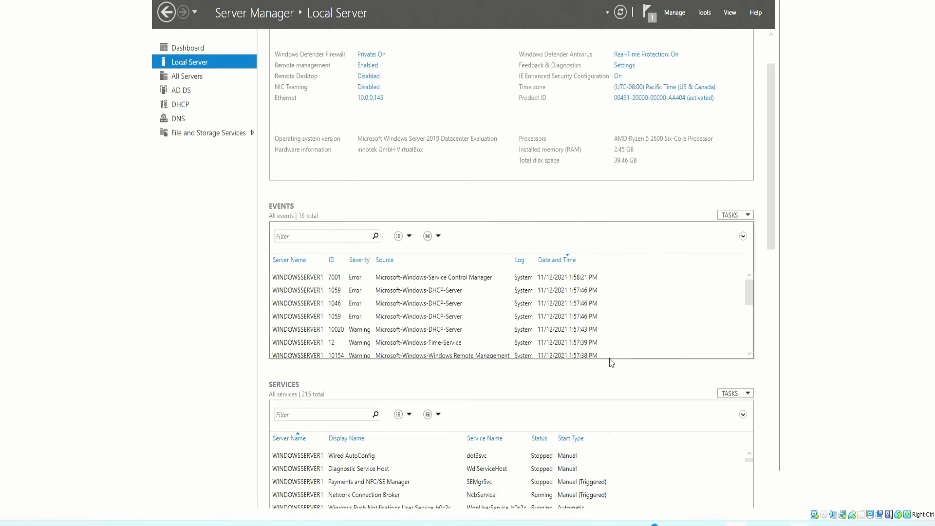
- Open Print Management and start adding a new printer to the local print server's printers
{"action": "scroll", "coordinate": [708, 240], "scroll_direction": "up", "scroll_amount": 2}
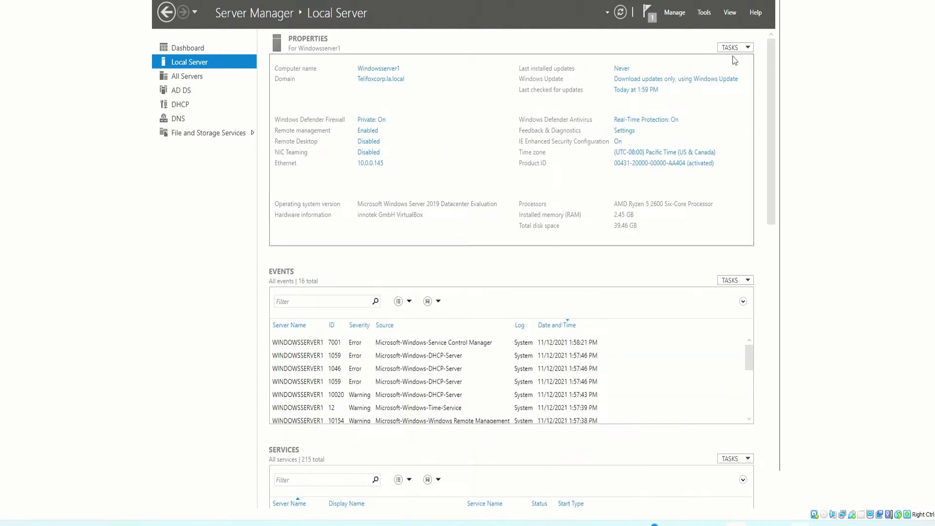
{"action": "left_click", "coordinate": [730, 13]}
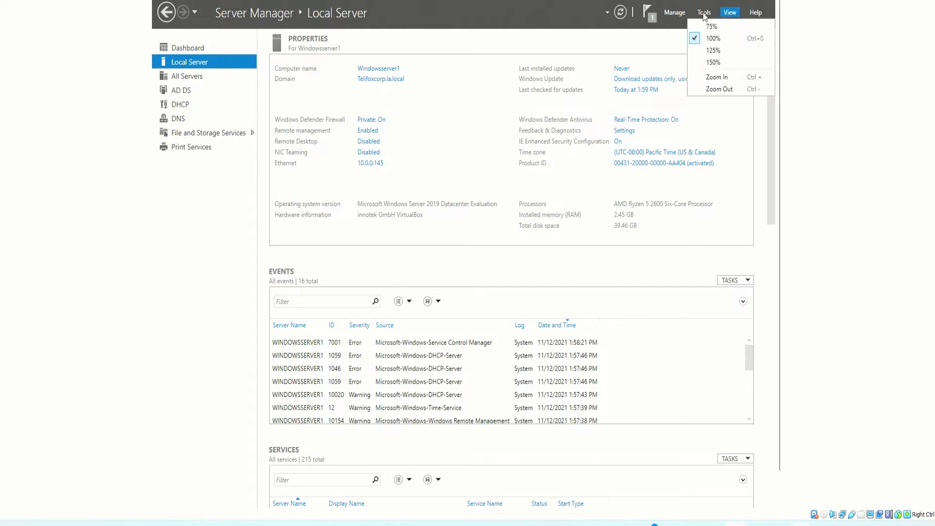
{"action": "left_click", "coordinate": [704, 14]}
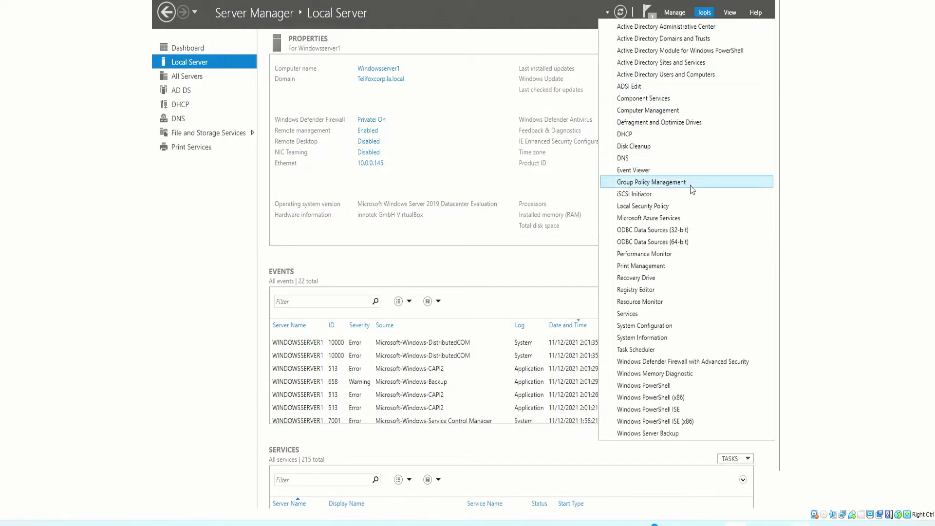
{"action": "left_click", "coordinate": [629, 266]}
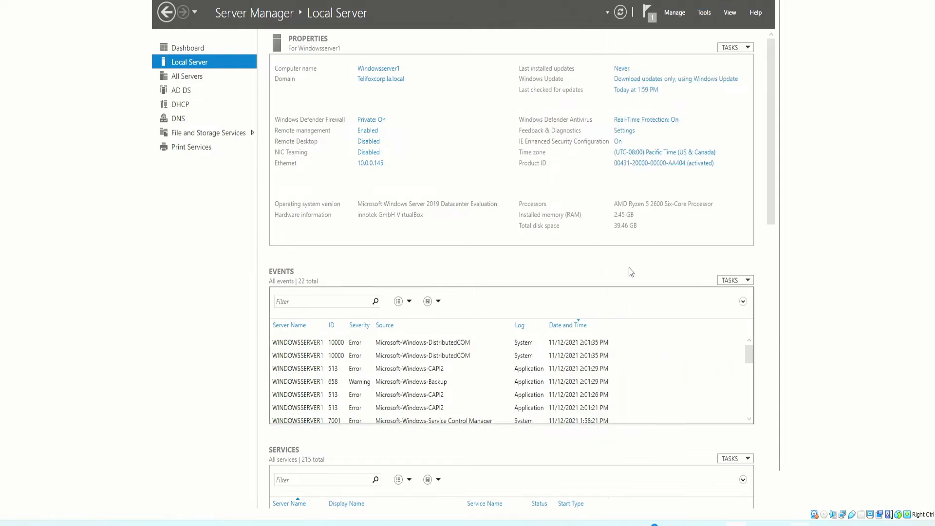
{"action": "right_click", "coordinate": [382, 175]}
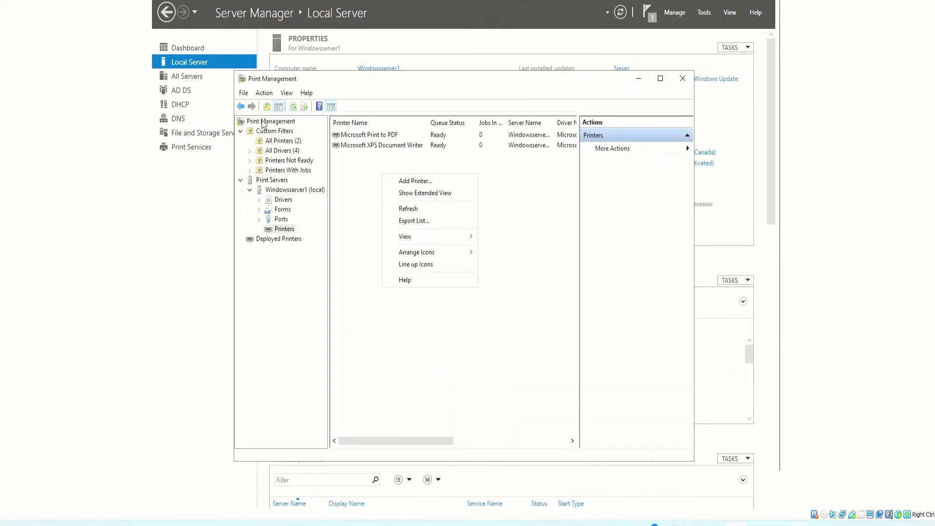
{"action": "left_click_drag", "start_coordinate": [283, 84], "coordinate": [260, 68]}
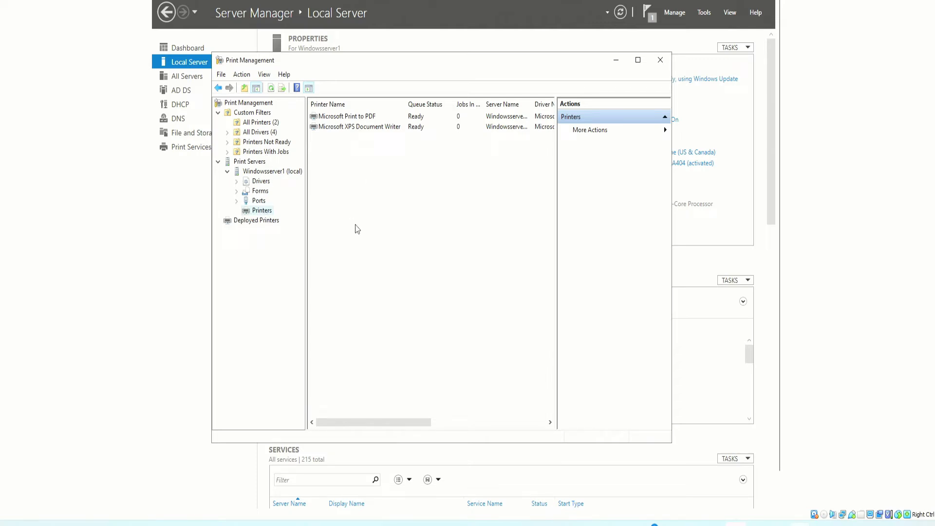
{"action": "right_click", "coordinate": [366, 145]}
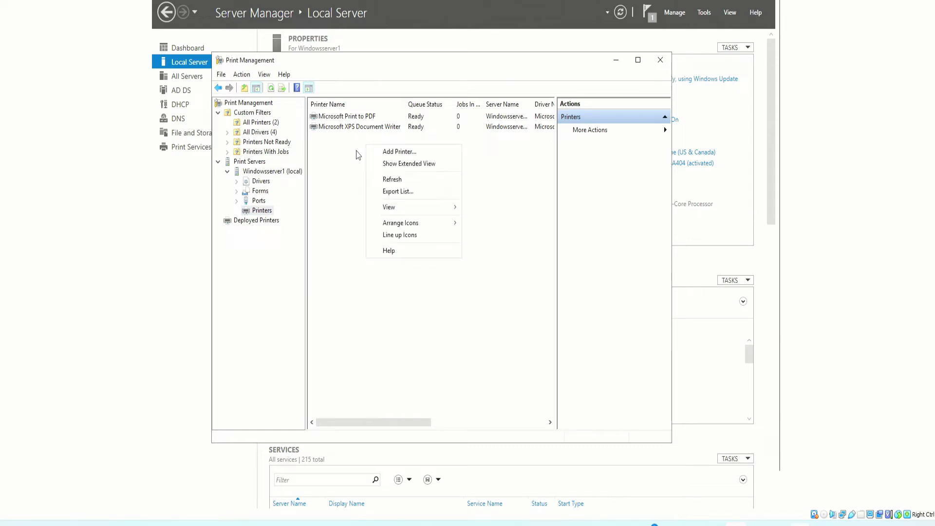
{"action": "left_click", "coordinate": [400, 152]}
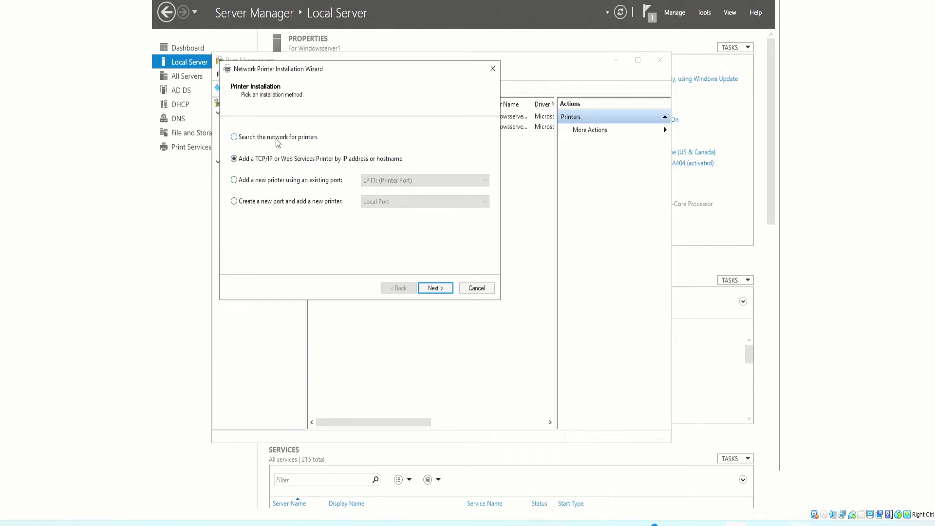
{"action": "left_click", "coordinate": [295, 181]}
{"action": "left_click", "coordinate": [407, 180]}
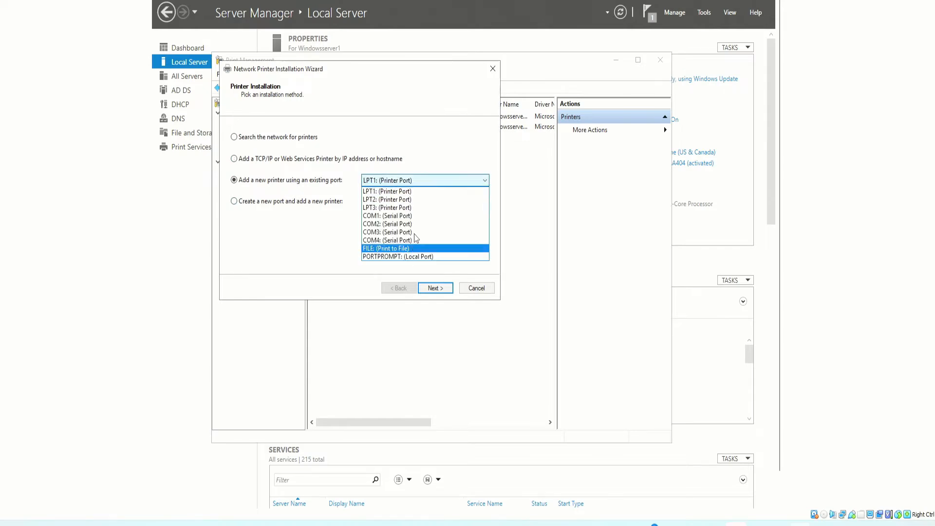
{"action": "left_click", "coordinate": [403, 181]}
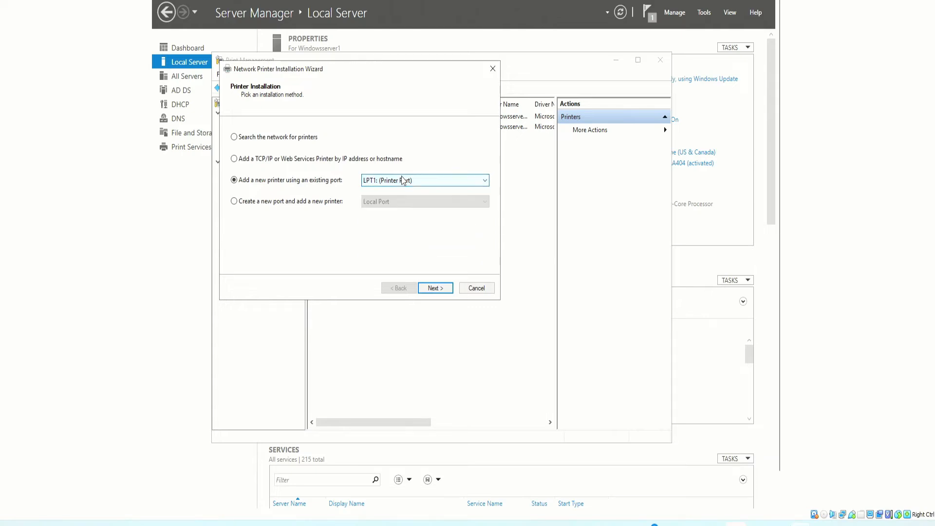
{"action": "left_click", "coordinate": [280, 208]}
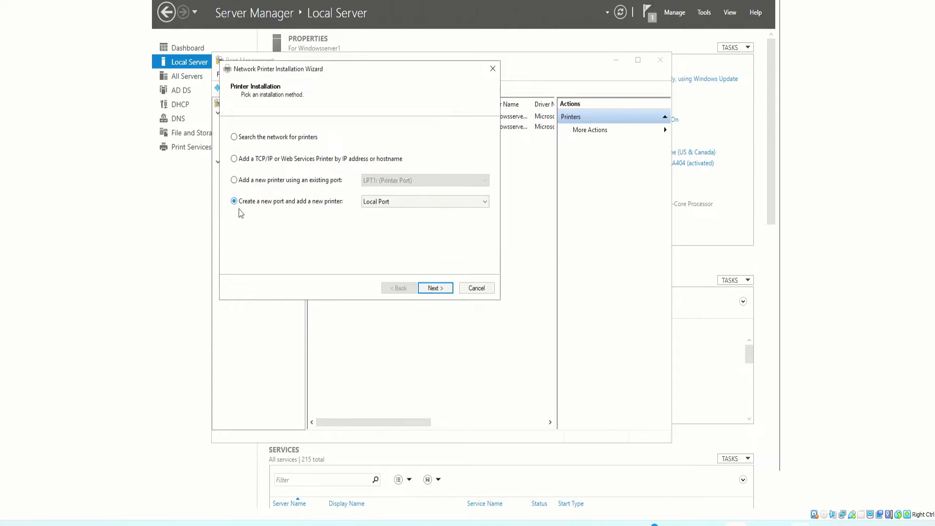
{"action": "left_click", "coordinate": [301, 161]}
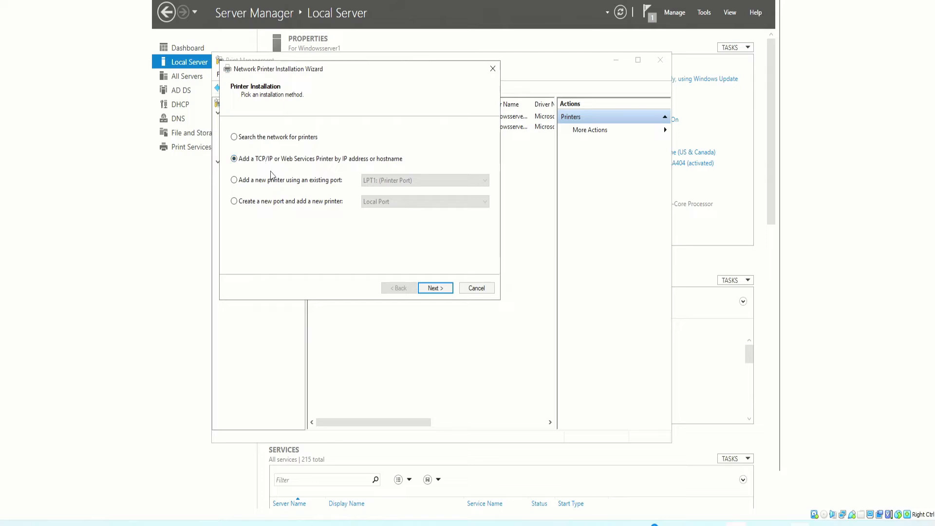
- Proceed with the TCP/IP printer method, set the device type to Autodetect, enter the printer's IP address, and run the device detection
{"action": "left_click", "coordinate": [435, 287]}
{"action": "left_click", "coordinate": [359, 139]}
{"action": "left_click", "coordinate": [358, 146]}
{"action": "left_click", "coordinate": [378, 156]}
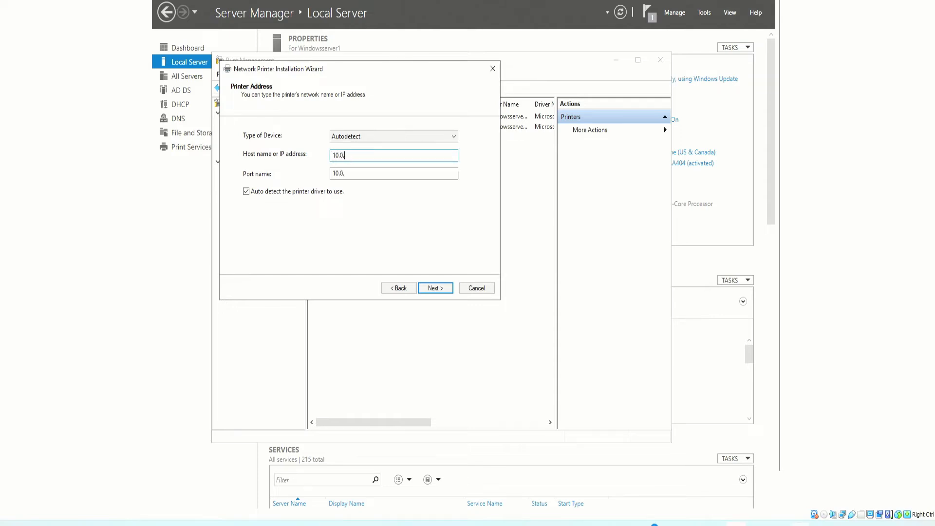
{"action": "type", "text": "6"}
{"action": "left_click", "coordinate": [435, 288]}
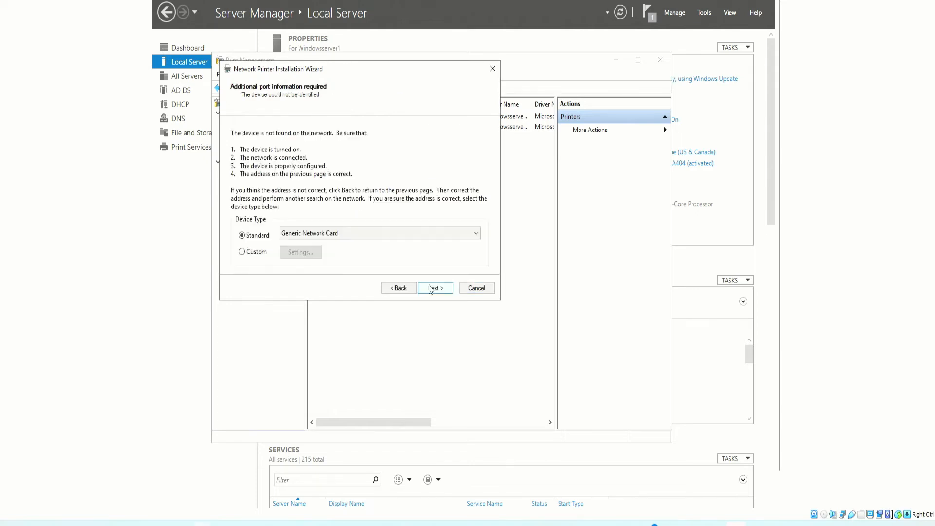
- Keep the standard Generic Network Card device type, choose to install a new driver, and proceed to the printer model selection
{"action": "left_click", "coordinate": [347, 235]}
{"action": "left_click", "coordinate": [347, 235]}
{"action": "left_click", "coordinate": [347, 235]}
{"action": "left_click", "coordinate": [366, 235]}
{"action": "left_click", "coordinate": [445, 288]}
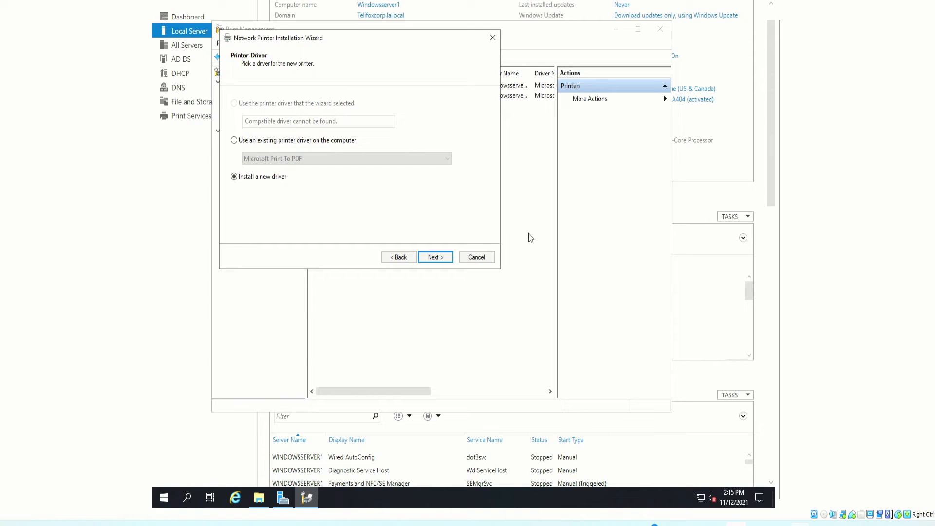
{"action": "left_click", "coordinate": [438, 259]}
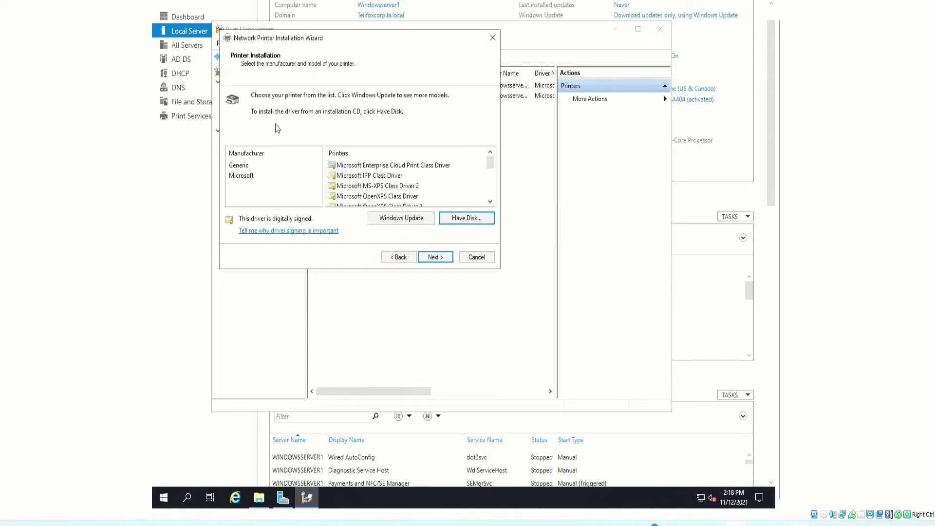
- Choose to install the driver from disk and browse for its setup information file on Local Disk (C:)
{"action": "left_click", "coordinate": [466, 219]}
{"action": "left_click", "coordinate": [443, 204]}
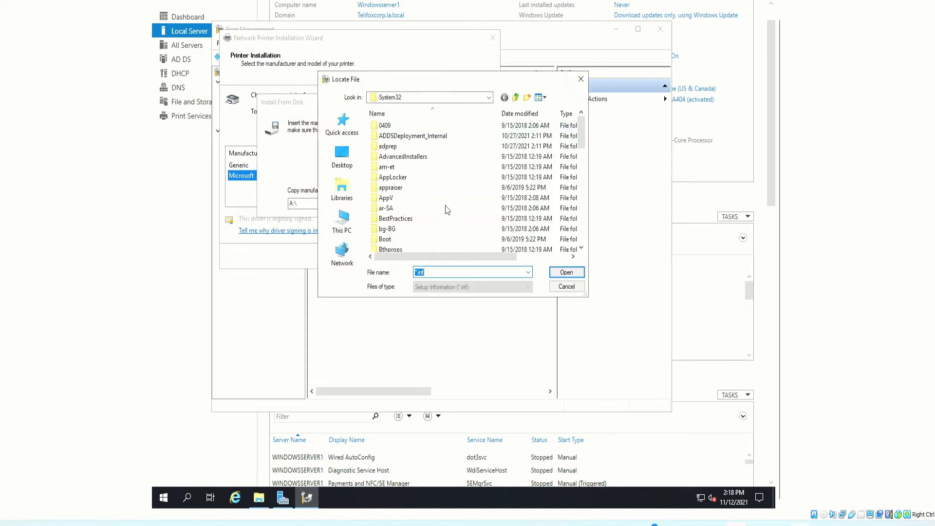
{"action": "left_click", "coordinate": [342, 168]}
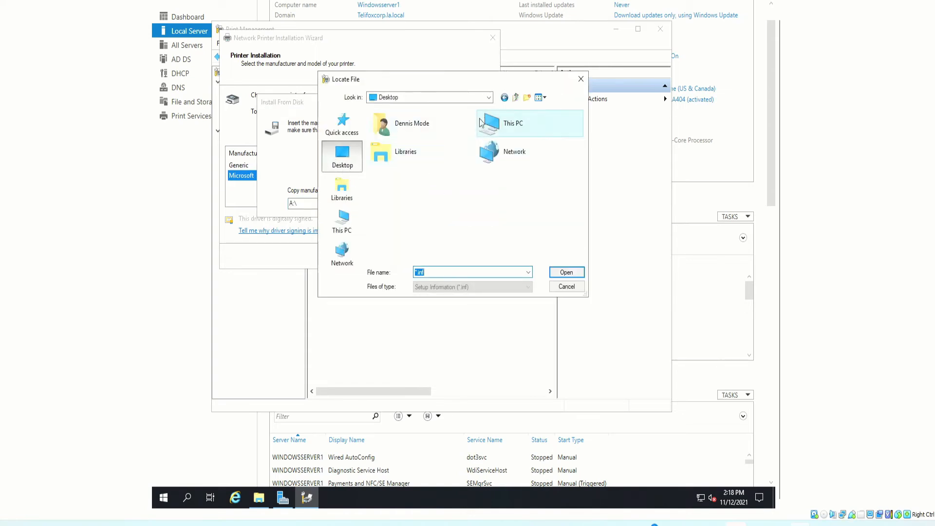
{"action": "double_click", "coordinate": [399, 158]}
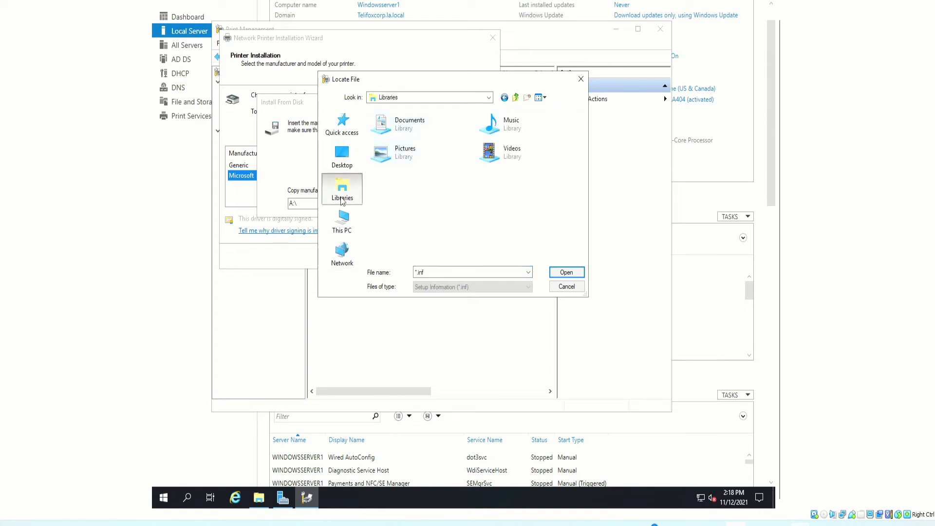
{"action": "left_click", "coordinate": [342, 160]}
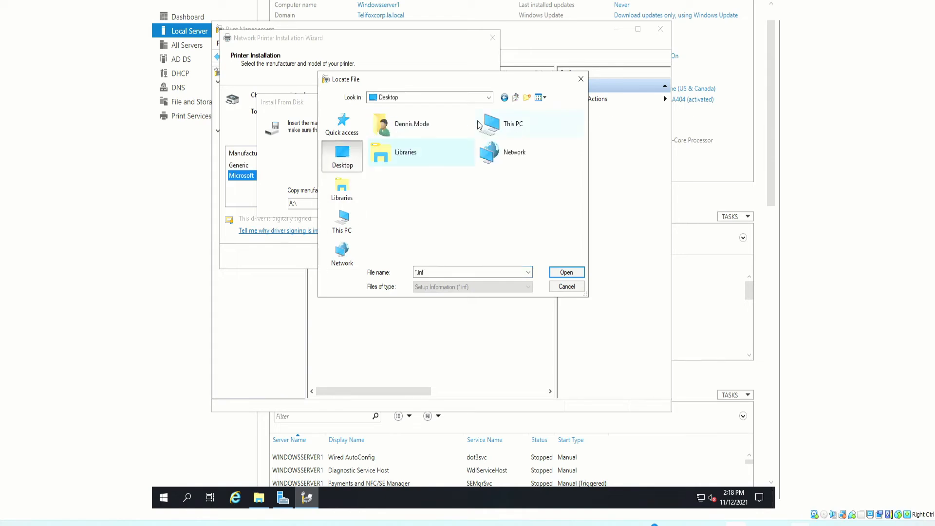
{"action": "left_click", "coordinate": [343, 221]}
{"action": "scroll", "coordinate": [412, 238], "scroll_direction": "down", "scroll_amount": 2}
{"action": "double_click", "coordinate": [413, 217]}
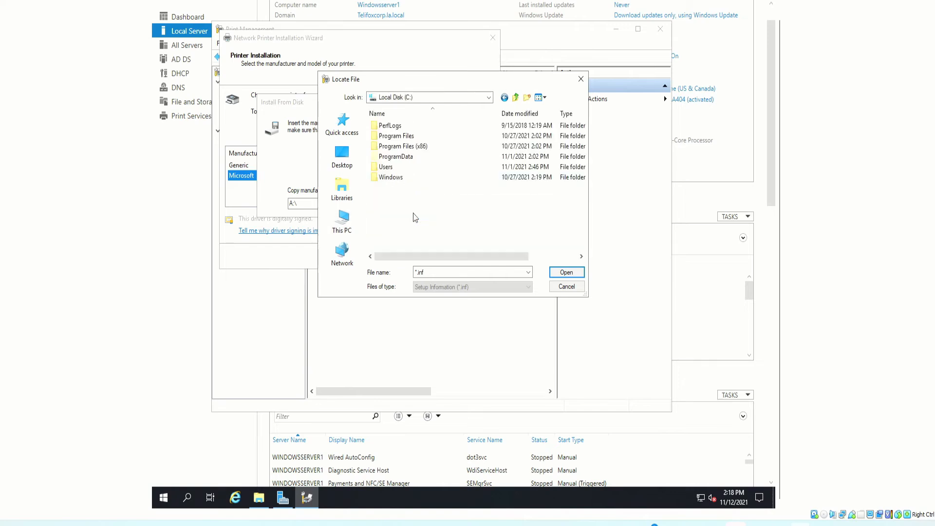
- Load Autorun.inf from the HP_M1130_M1210_MFP_Full_Solution folder in the user profile's Downloads folder as the driver source
{"action": "double_click", "coordinate": [387, 165]}
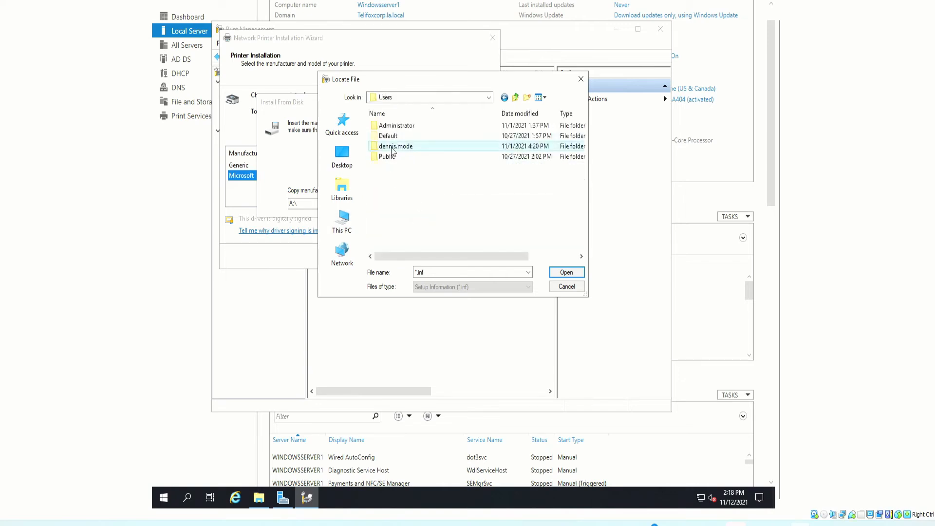
{"action": "double_click", "coordinate": [395, 147]}
{"action": "double_click", "coordinate": [391, 177]}
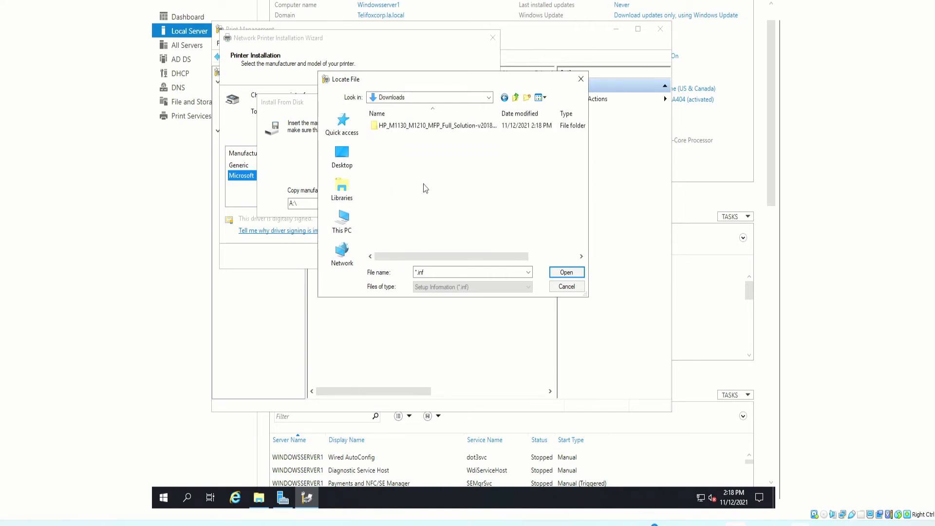
{"action": "double_click", "coordinate": [427, 126]}
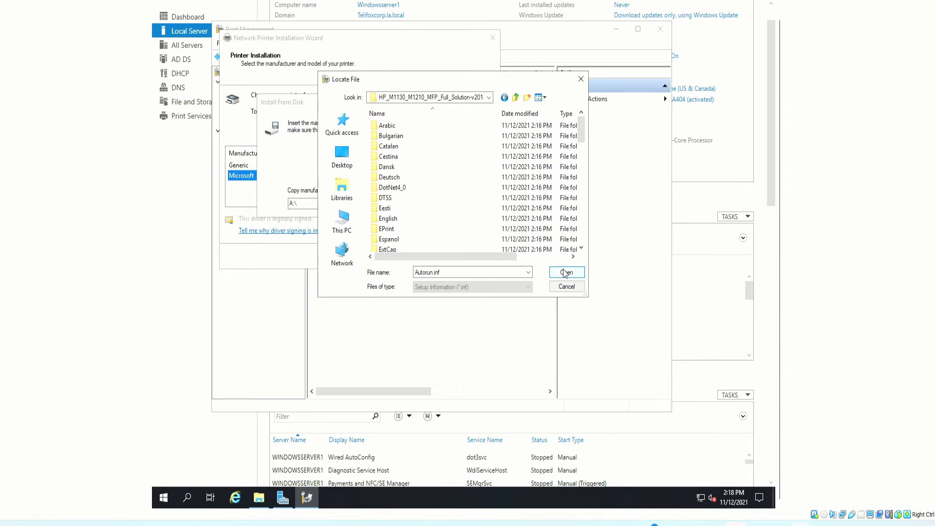
{"action": "left_click", "coordinate": [566, 271]}
{"action": "left_click", "coordinate": [434, 125]}
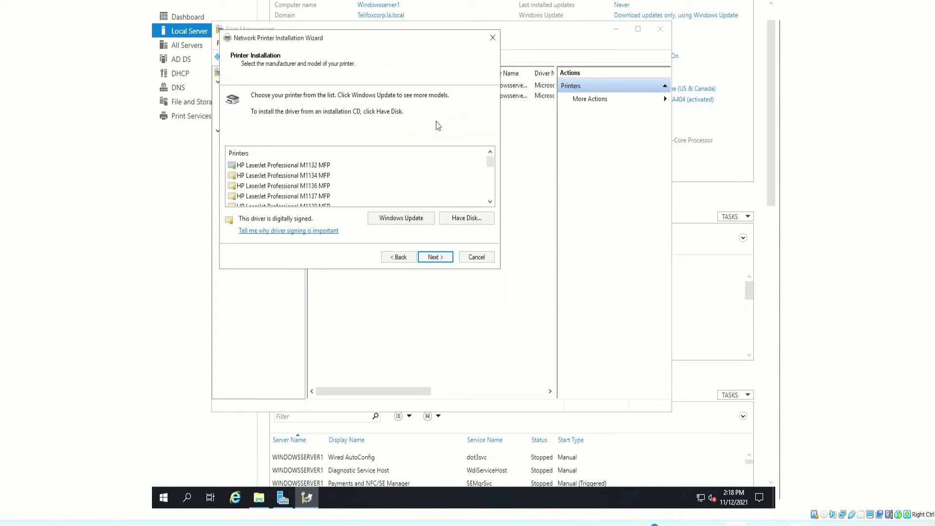
- Select the HP LaserJet Professional M1212nf MFP driver and proceed to the printer name and sharing settings
{"action": "scroll", "coordinate": [312, 190], "scroll_direction": "down", "scroll_amount": 2}
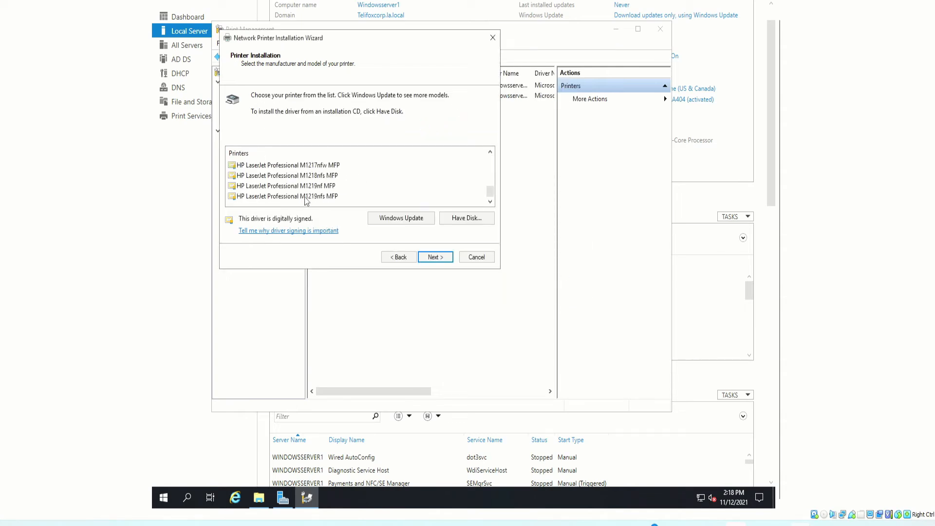
{"action": "scroll", "coordinate": [302, 178], "scroll_direction": "up", "scroll_amount": 2}
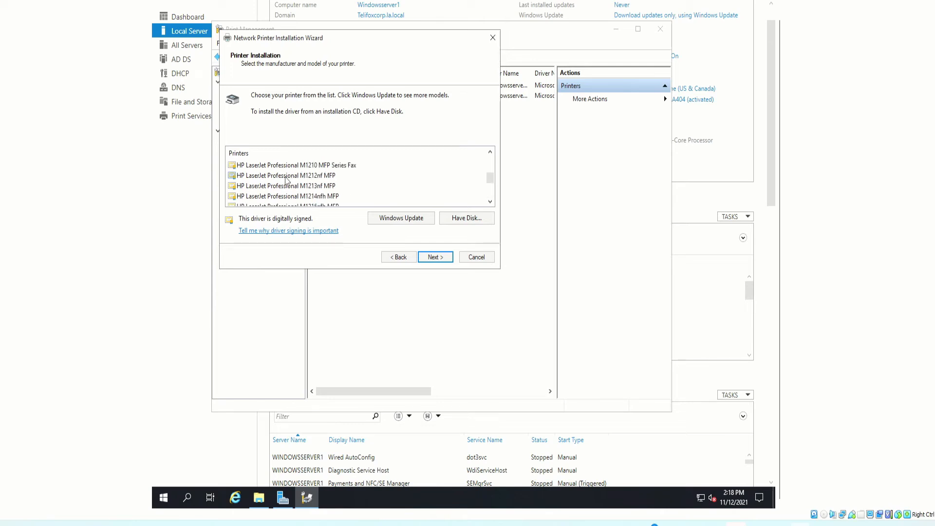
{"action": "left_click", "coordinate": [244, 178]}
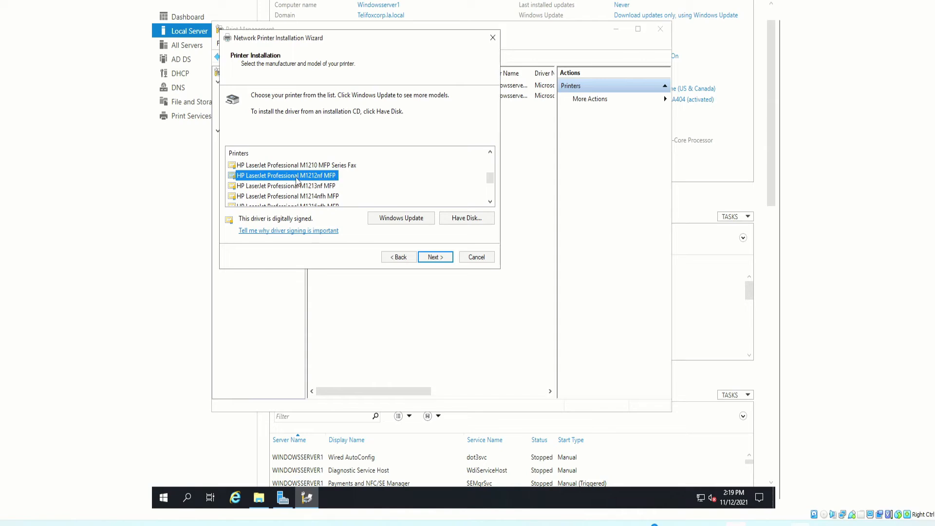
{"action": "left_click", "coordinate": [436, 256]}
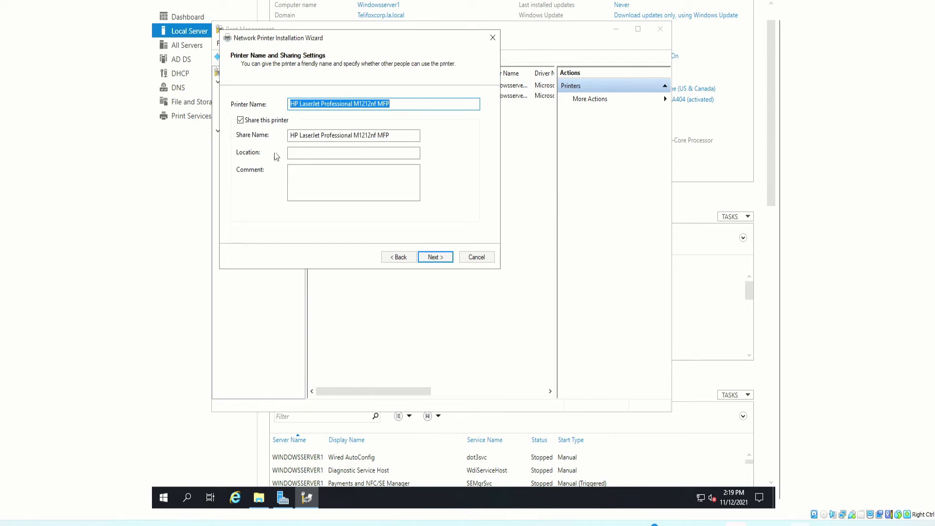
- Keep the printer shared as HP LaserJet Professional M1212nf MFP and proceed to the installation summary
{"action": "left_click", "coordinate": [241, 122]}
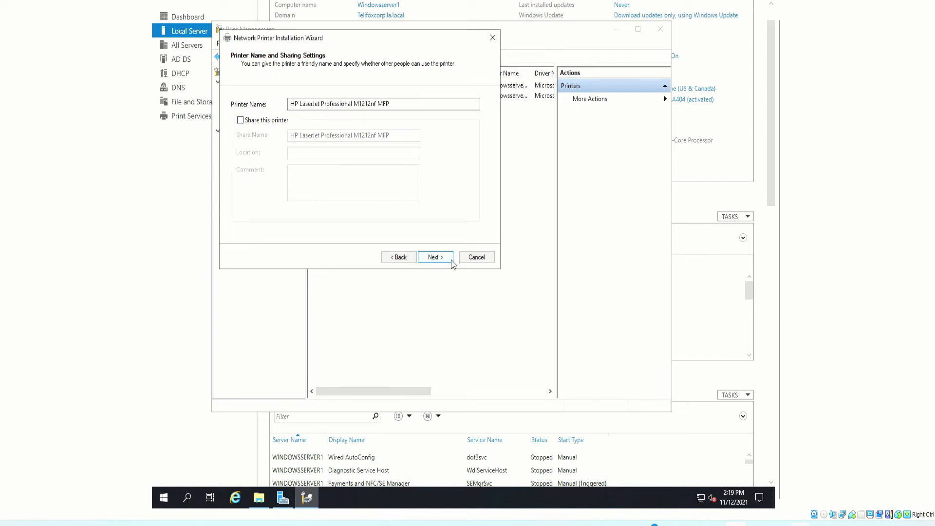
{"action": "left_click", "coordinate": [241, 120]}
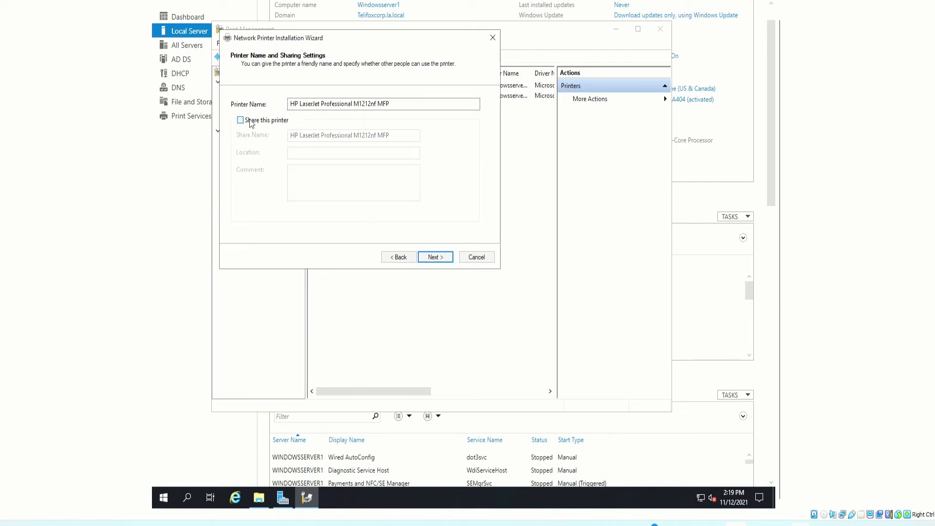
{"action": "left_click", "coordinate": [439, 259]}
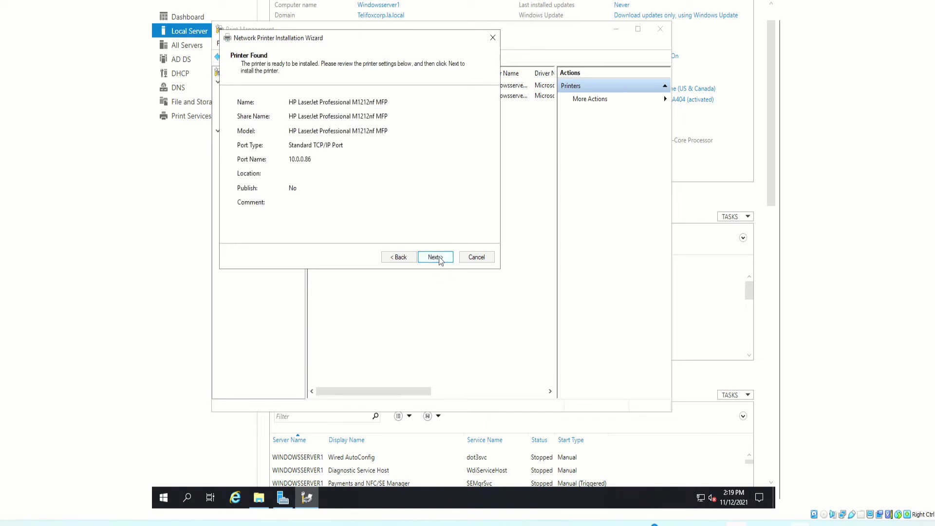
- Review the printer's name, model and port name in the summary, and start installing the driver and printer
{"action": "left_click_drag", "start_coordinate": [286, 104], "coordinate": [398, 108]}
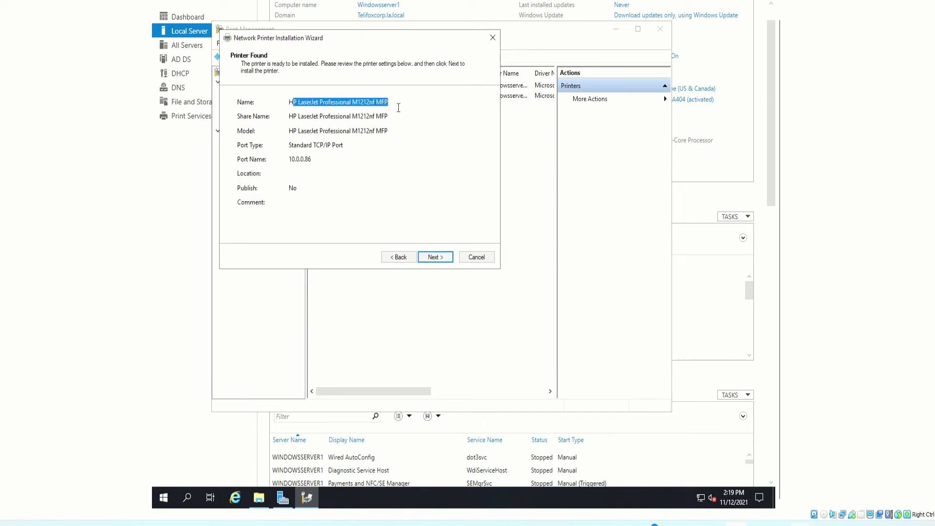
{"action": "mouse_move", "coordinate": [292, 131]}
{"action": "left_mouse_down"}
{"action": "mouse_move", "coordinate": [352, 131]}
{"action": "mouse_move", "coordinate": [365, 117]}
{"action": "mouse_move", "coordinate": [300, 116]}
{"action": "left_mouse_up"}
{"action": "left_click_drag", "start_coordinate": [310, 161], "coordinate": [287, 162]}
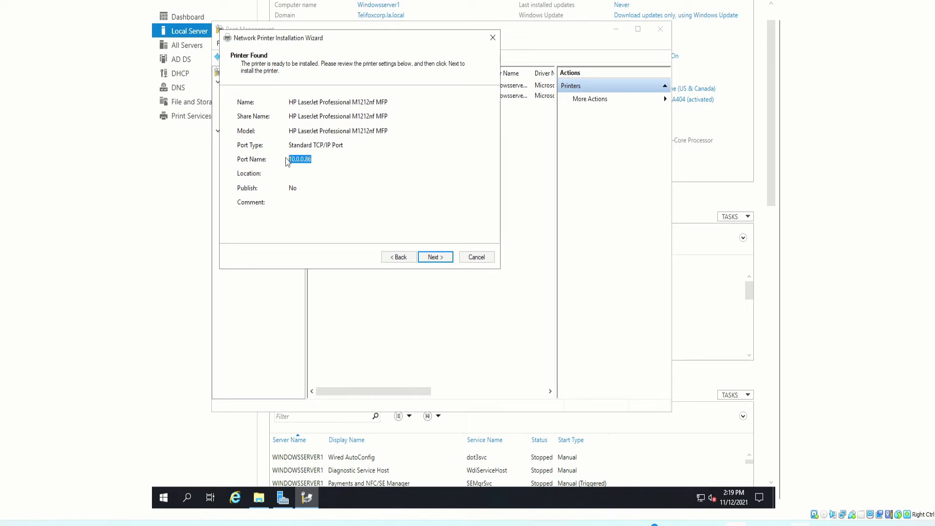
{"action": "left_click", "coordinate": [442, 256]}
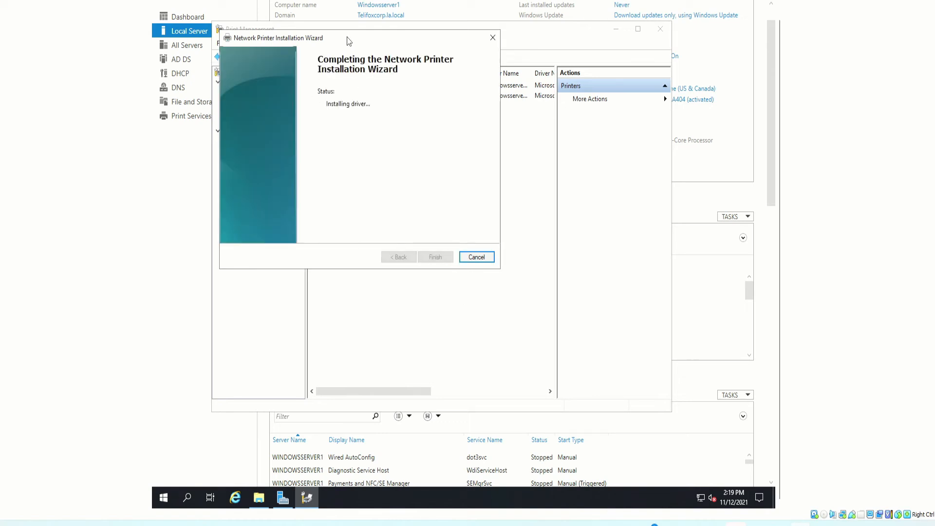
{"action": "left_click_drag", "start_coordinate": [348, 41], "coordinate": [338, 81]}
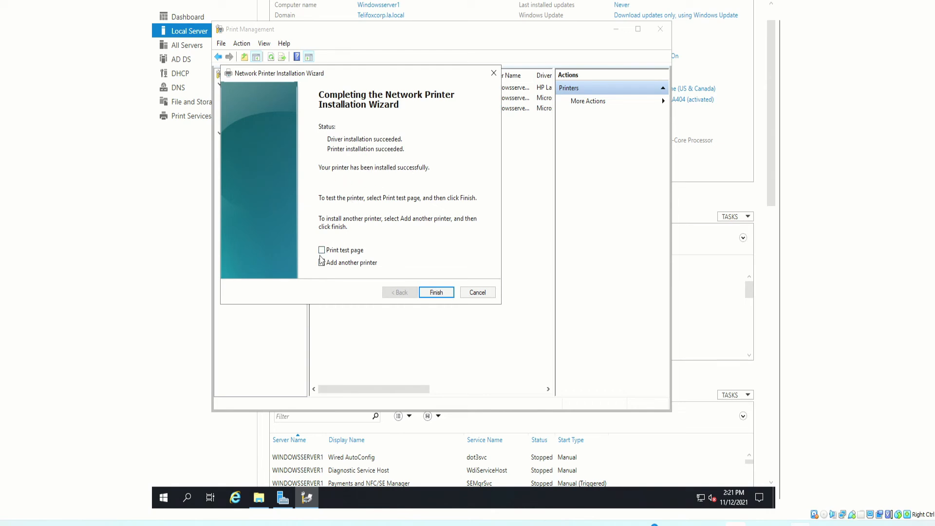
- Finish the printer installation with a test page but without adding another printer, and close the test page notice
{"action": "left_click", "coordinate": [350, 263]}
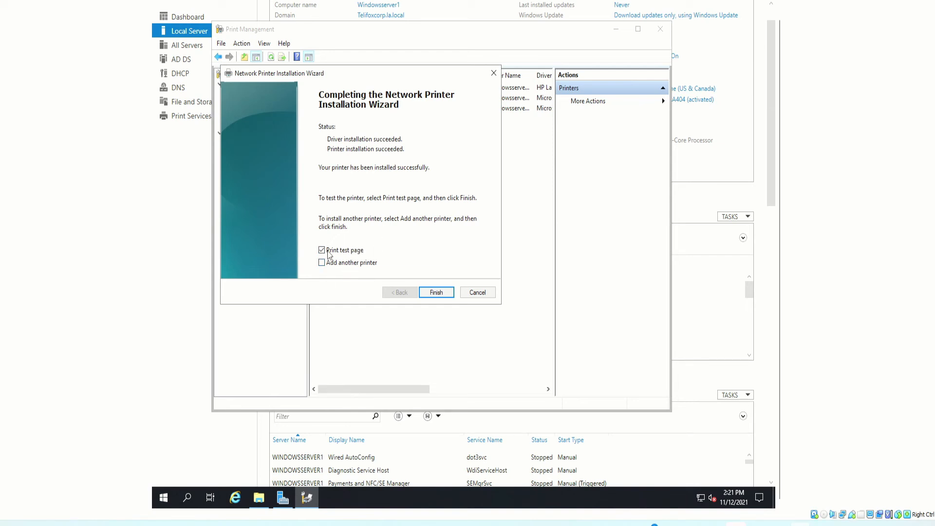
{"action": "left_click", "coordinate": [440, 293]}
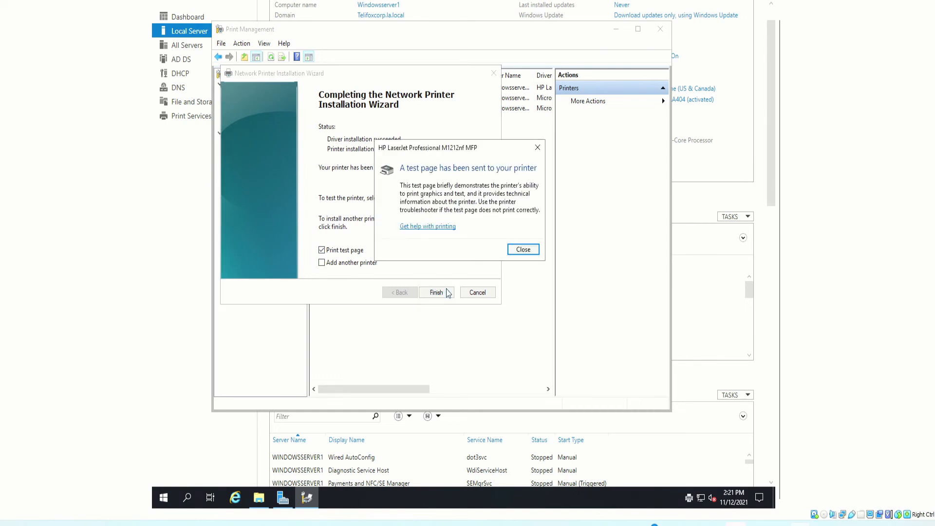
{"action": "left_click", "coordinate": [523, 252]}
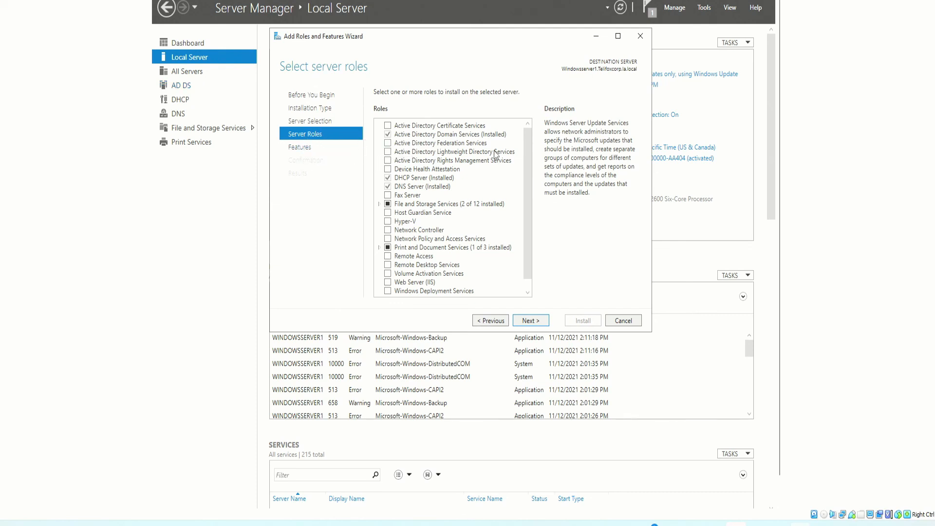
- Examine the available server roles and features in the Add Roles and Features Wizard
{"action": "scroll", "coordinate": [460, 146], "scroll_direction": "down", "scroll_amount": 1}
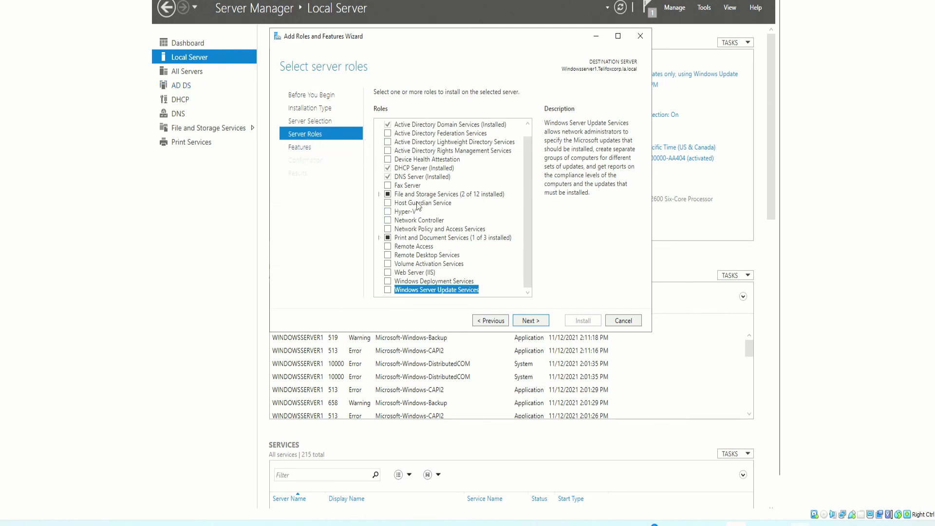
{"action": "scroll", "coordinate": [425, 229], "scroll_direction": "up", "scroll_amount": 1}
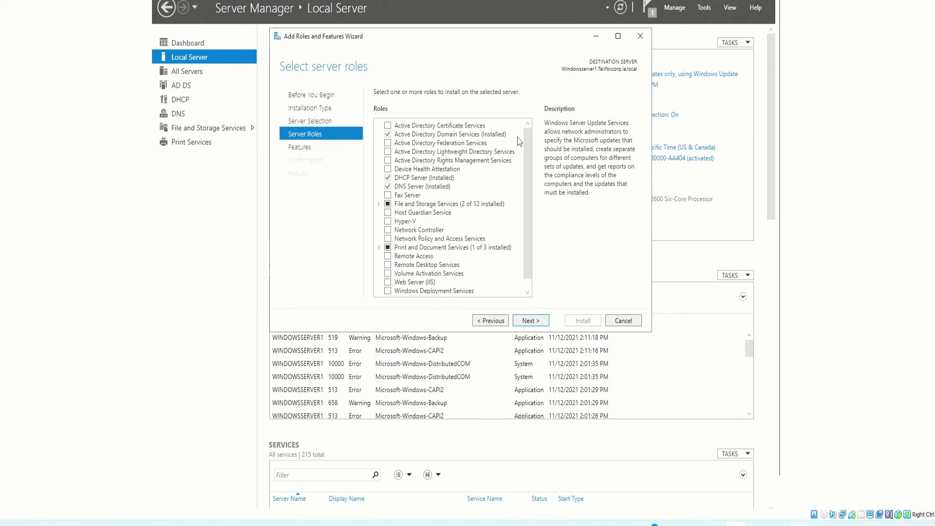
{"action": "scroll", "coordinate": [519, 143], "scroll_direction": "down", "scroll_amount": 1}
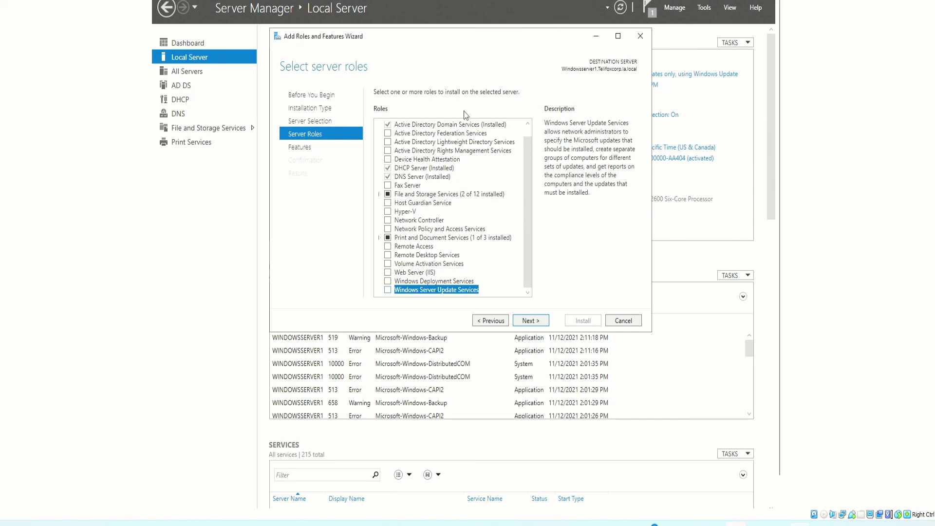
{"action": "scroll", "coordinate": [475, 168], "scroll_direction": "up", "scroll_amount": 1}
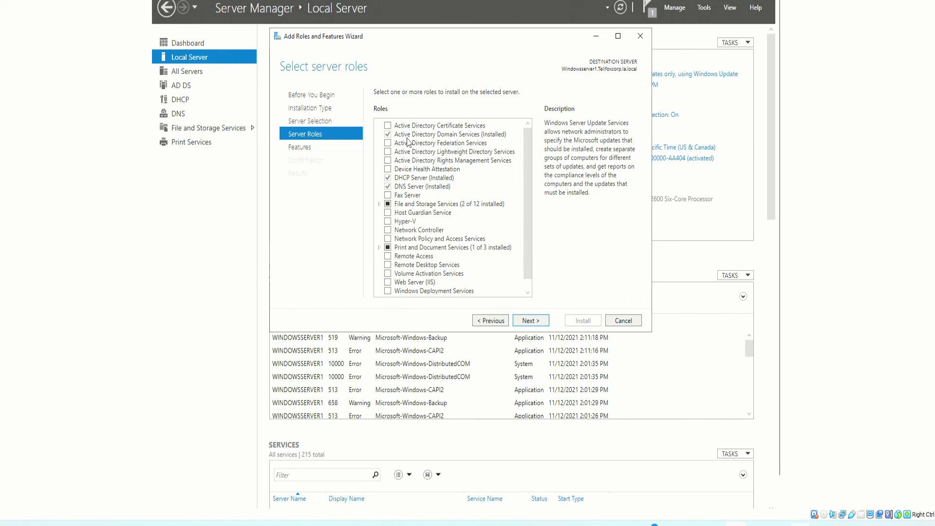
{"action": "left_click", "coordinate": [300, 148]}
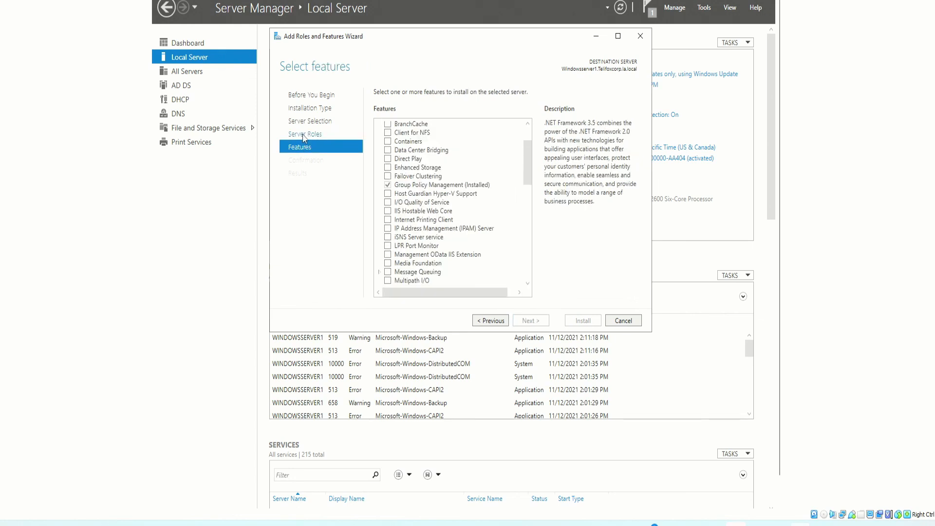
{"action": "mouse_move", "coordinate": [527, 146]}
{"action": "left_mouse_down"}
{"action": "mouse_move", "coordinate": [528, 127]}
{"action": "mouse_move", "coordinate": [519, 273]}
{"action": "mouse_move", "coordinate": [524, 133]}
{"action": "mouse_move", "coordinate": [534, 293]}
{"action": "mouse_move", "coordinate": [530, 137]}
{"action": "left_mouse_up"}
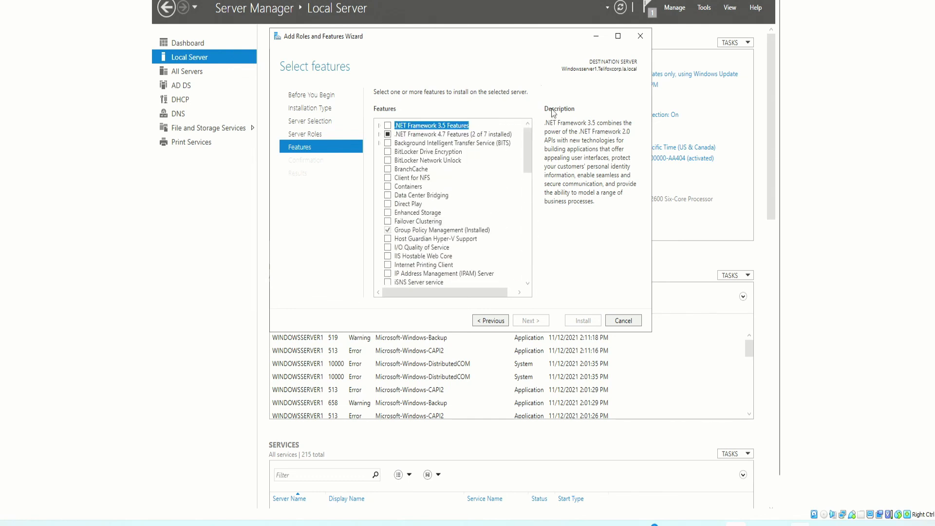